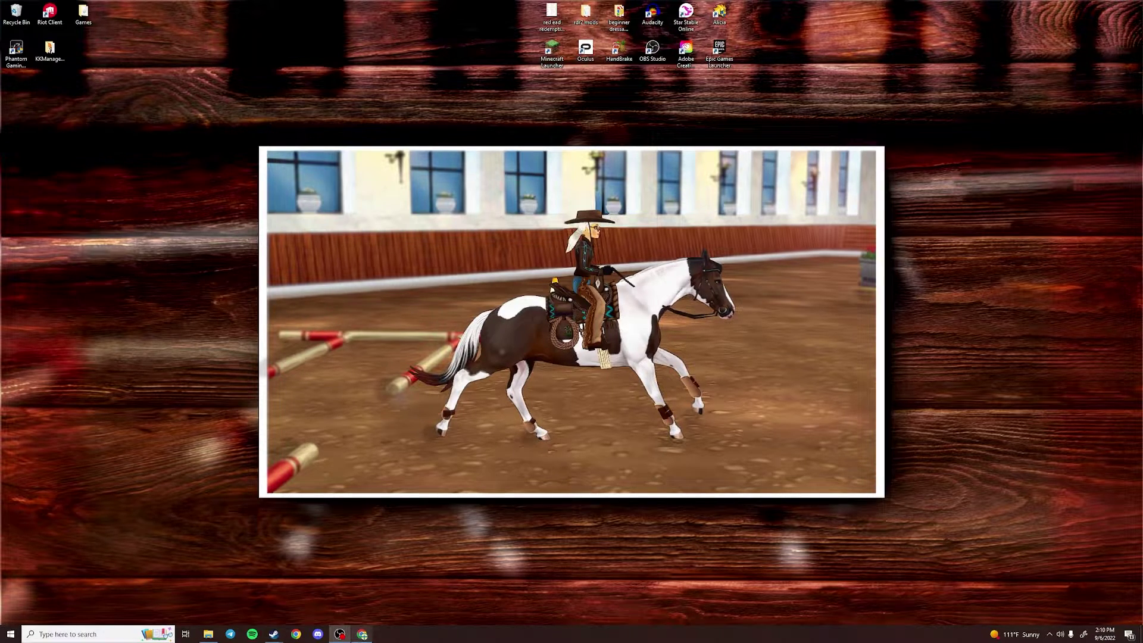
- Open the Chrome browser and go to the website reshade.me
{"action": "left_click", "coordinate": [362, 634]}
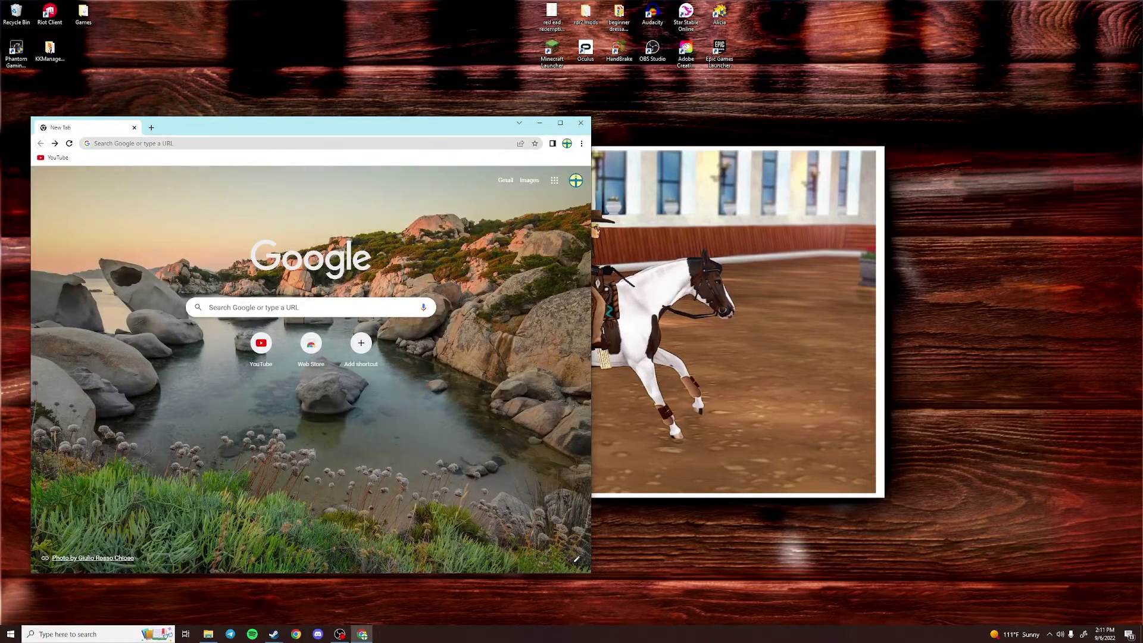
{"action": "left_click", "coordinate": [539, 123]}
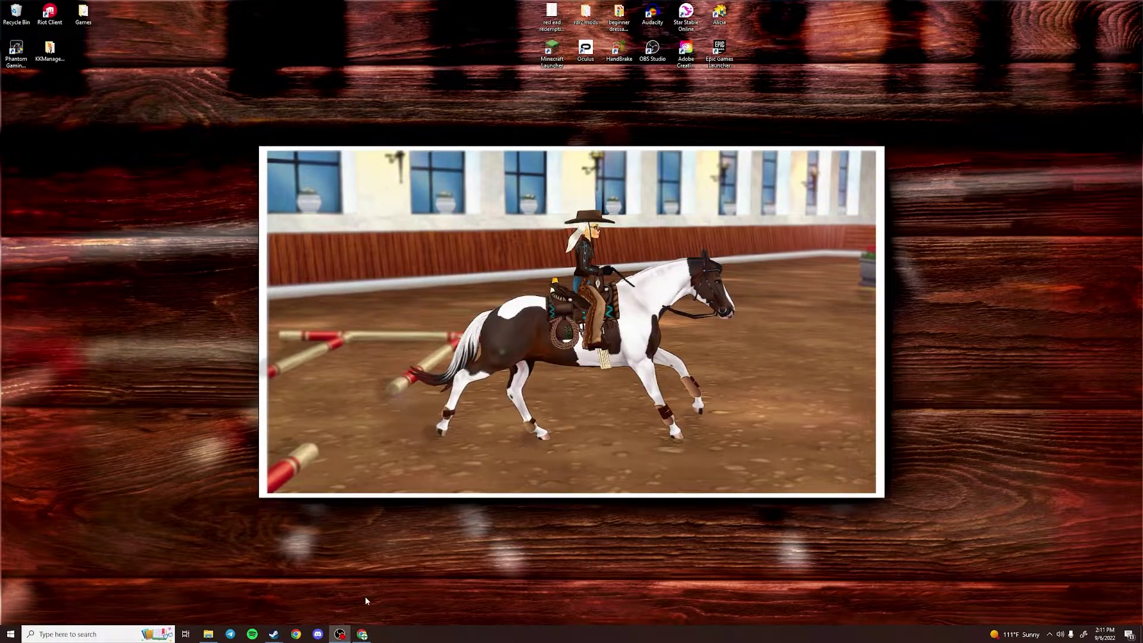
{"action": "left_click", "coordinate": [362, 635]}
{"action": "left_click", "coordinate": [157, 146]}
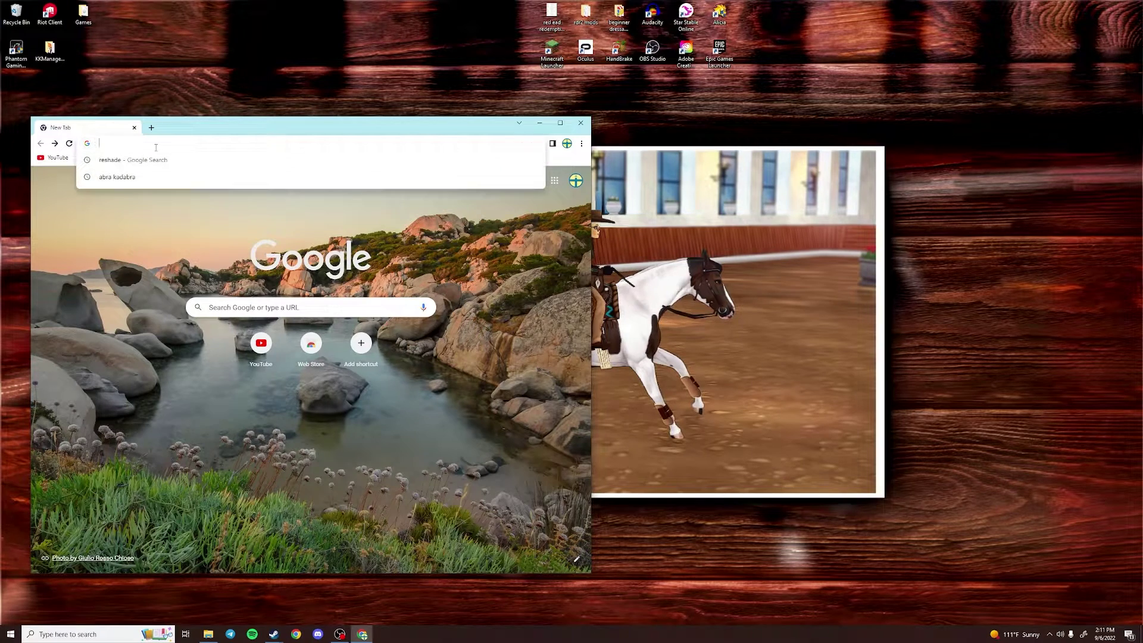
{"action": "type", "text": "reshade."}
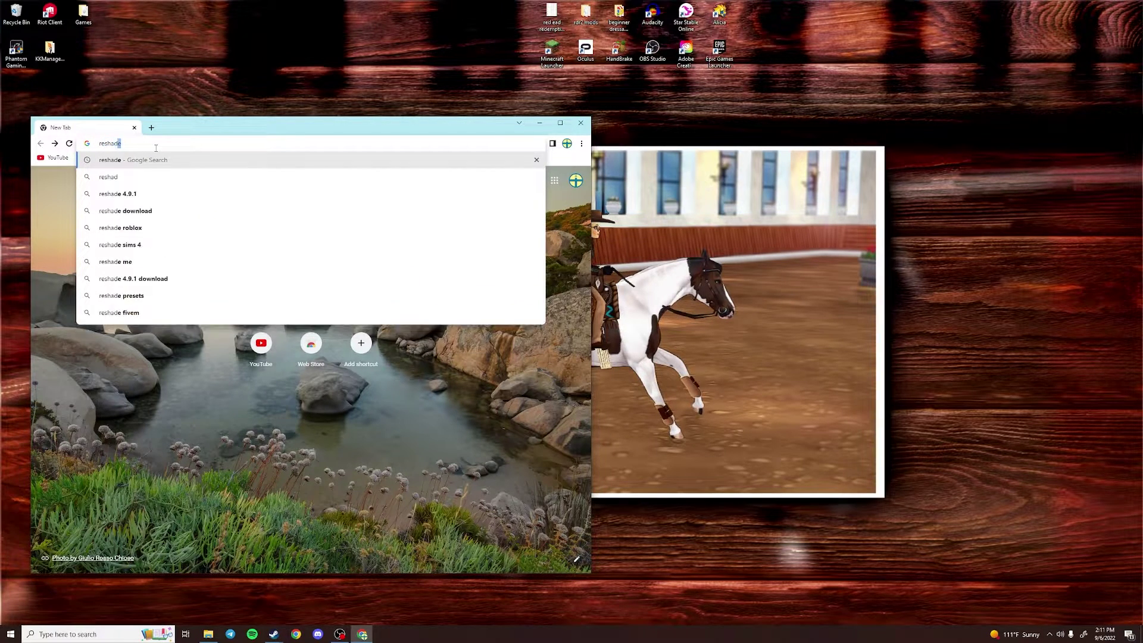
{"action": "type", "text": "me"}
{"action": "key", "text": "Return"}
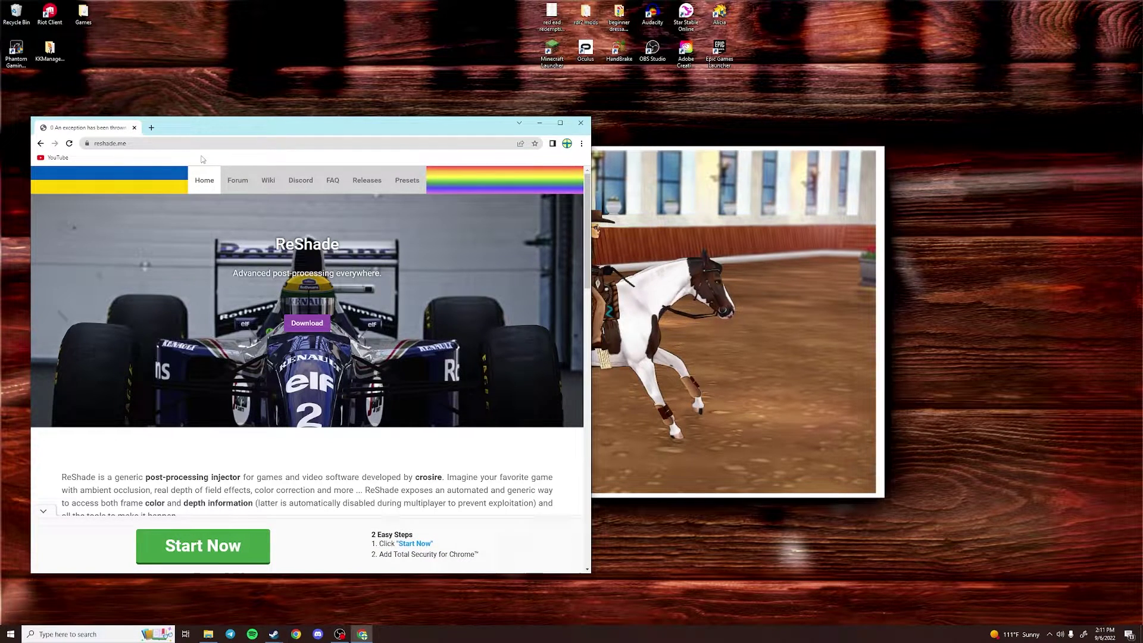
- Download ReShade 5.4.0 from the site's Download section and run the setup file
{"action": "scroll", "coordinate": [325, 379], "scroll_direction": "down", "scroll_amount": 3}
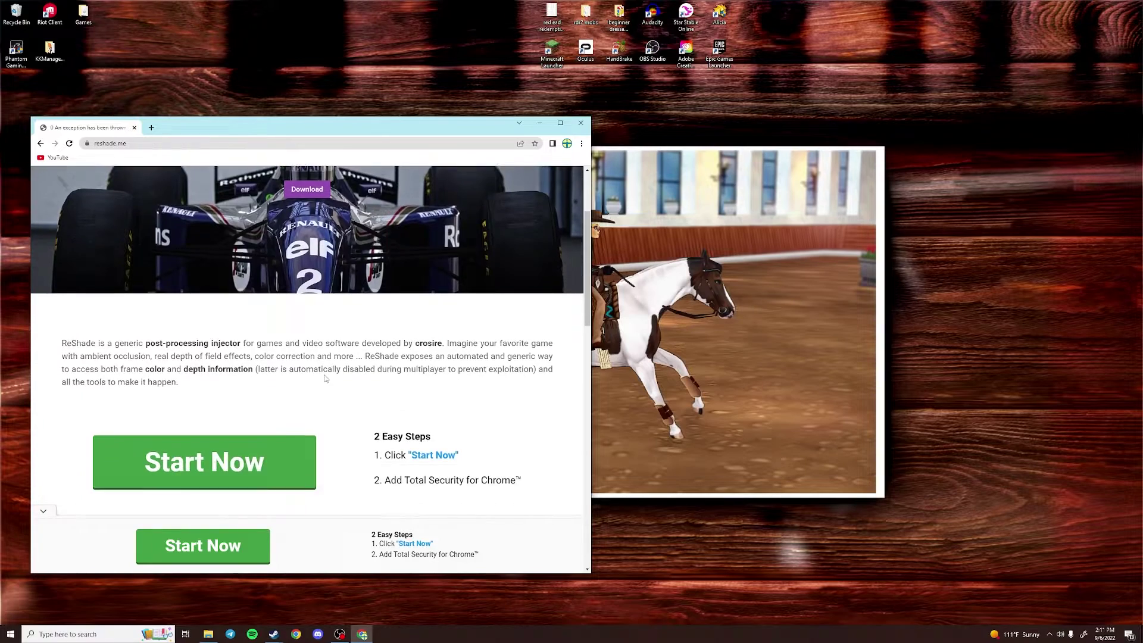
{"action": "scroll", "coordinate": [325, 379], "scroll_direction": "down", "scroll_amount": 8}
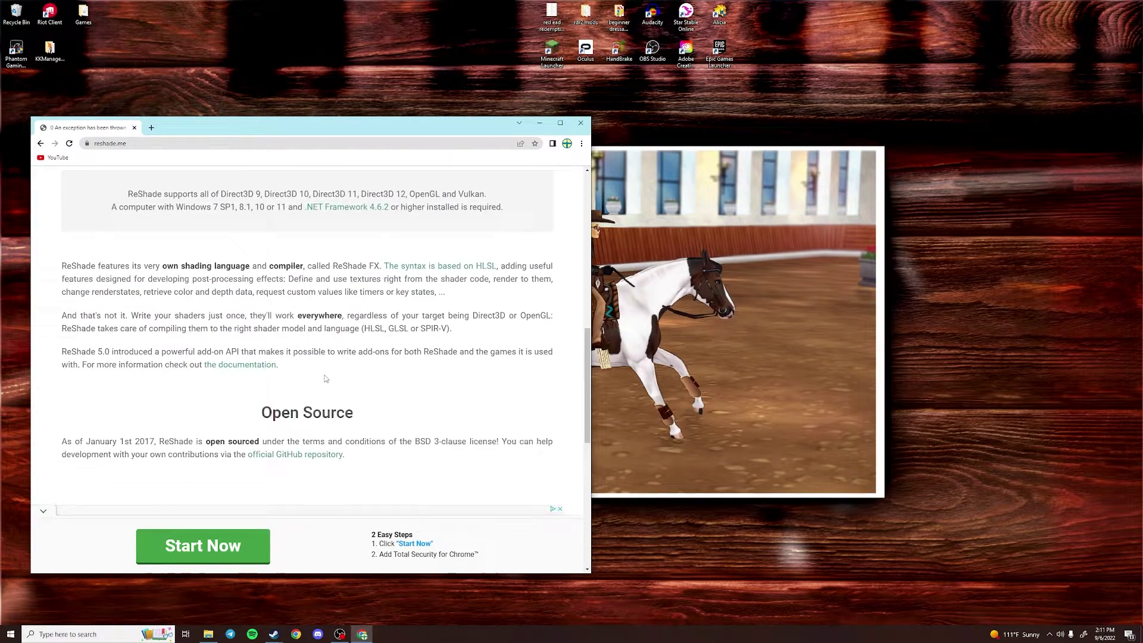
{"action": "scroll", "coordinate": [326, 379], "scroll_direction": "down", "scroll_amount": 3}
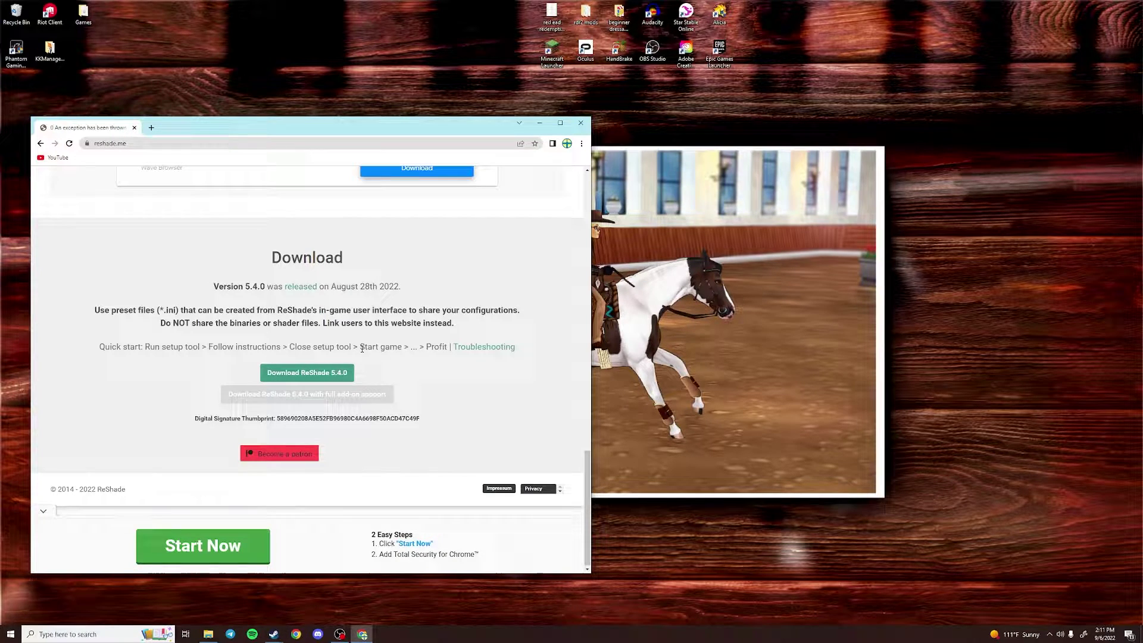
{"action": "left_click", "coordinate": [328, 373]}
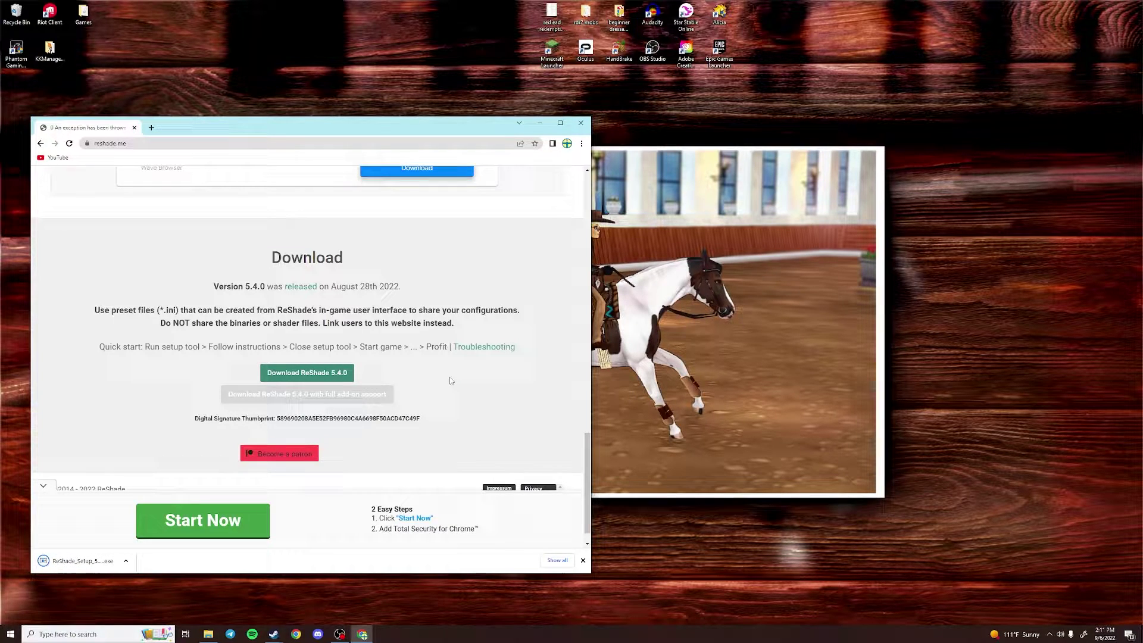
{"action": "left_click", "coordinate": [88, 562]}
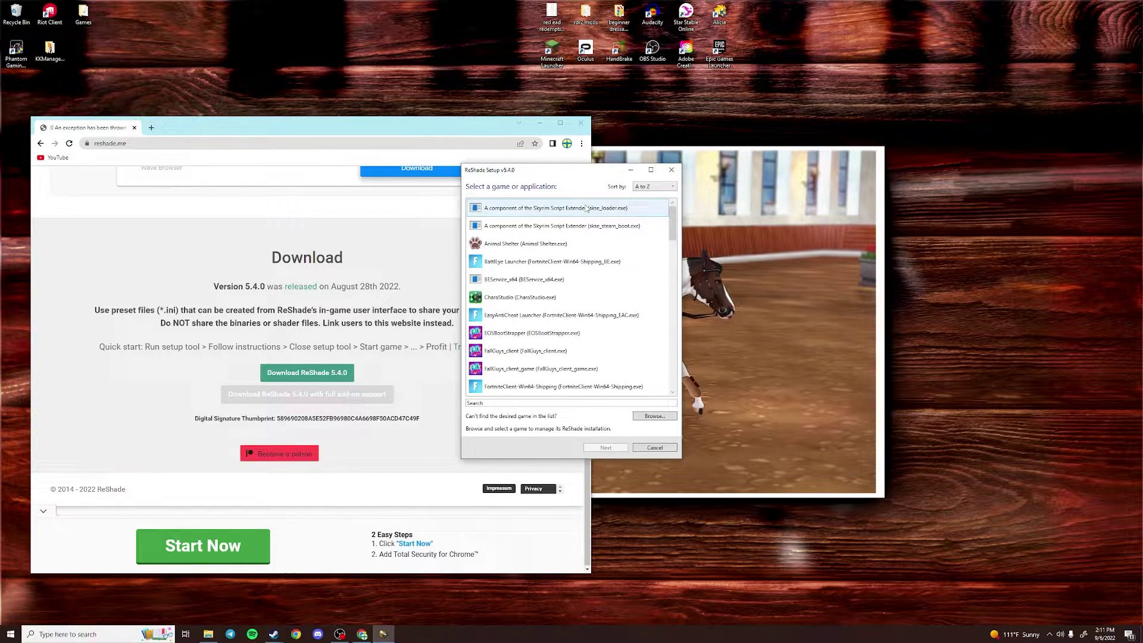
- Browse for a game not in the setup list and open the Star Stable Online folder in C: Program Files (x86)
{"action": "left_click_drag", "start_coordinate": [673, 238], "coordinate": [669, 388]}
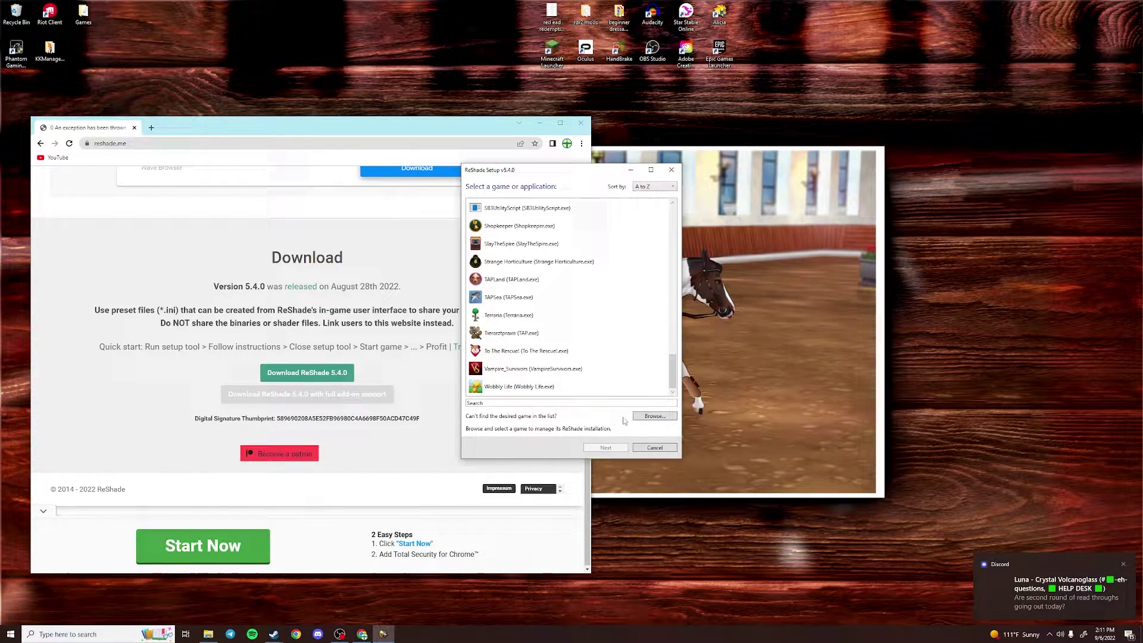
{"action": "left_click", "coordinate": [648, 416]}
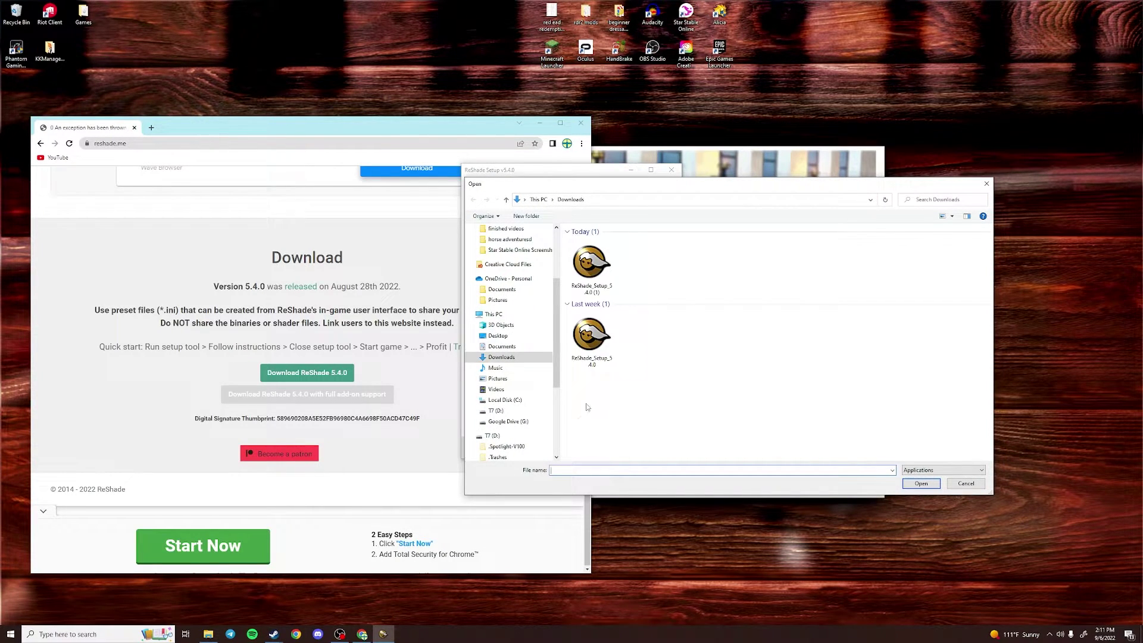
{"action": "left_click", "coordinate": [529, 400]}
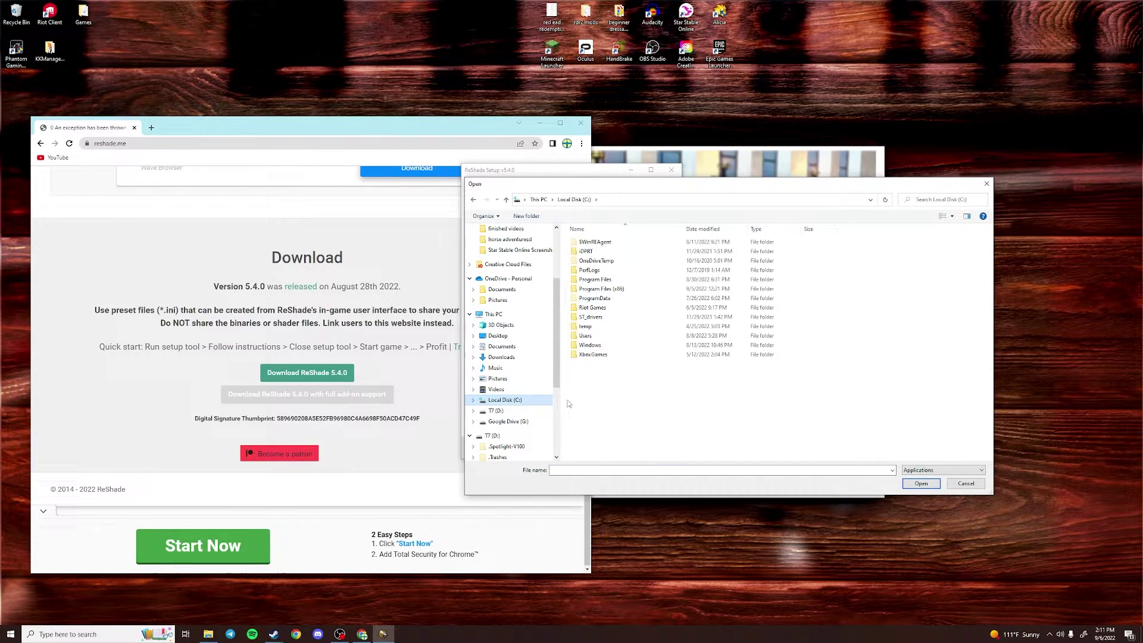
{"action": "double_click", "coordinate": [639, 293]}
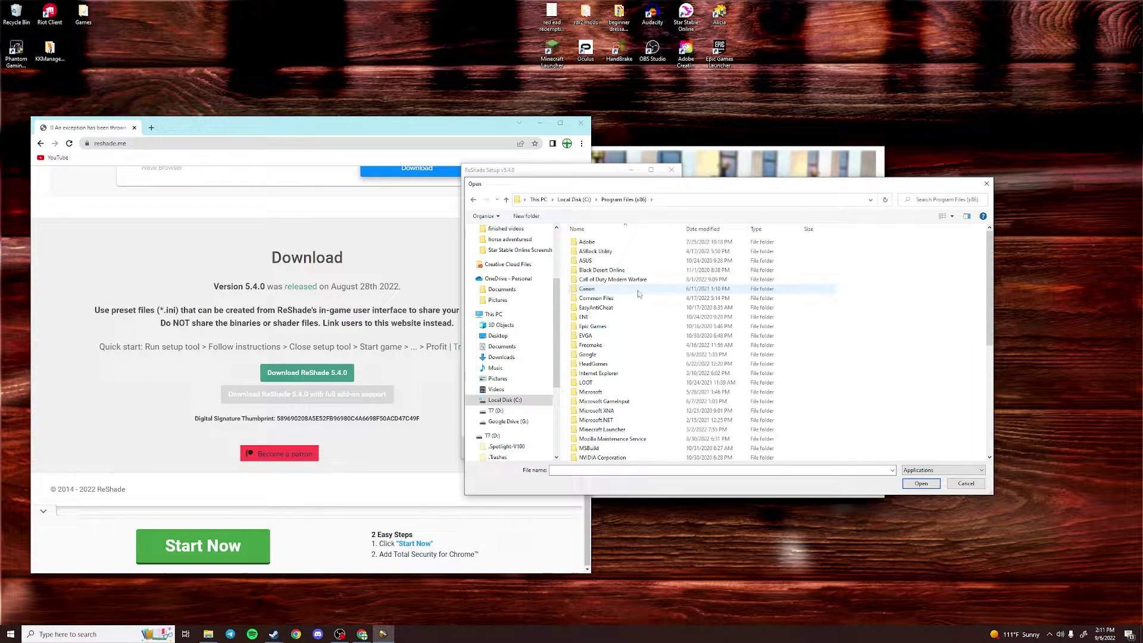
{"action": "scroll", "coordinate": [639, 294], "scroll_direction": "down", "scroll_amount": 2}
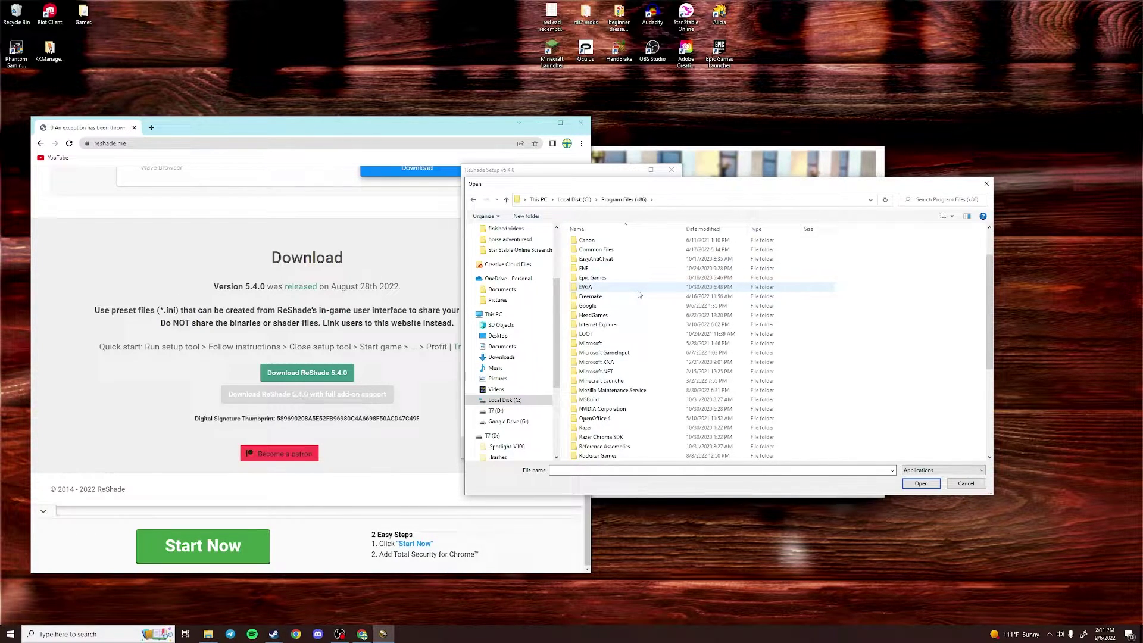
{"action": "scroll", "coordinate": [639, 293], "scroll_direction": "down", "scroll_amount": 2}
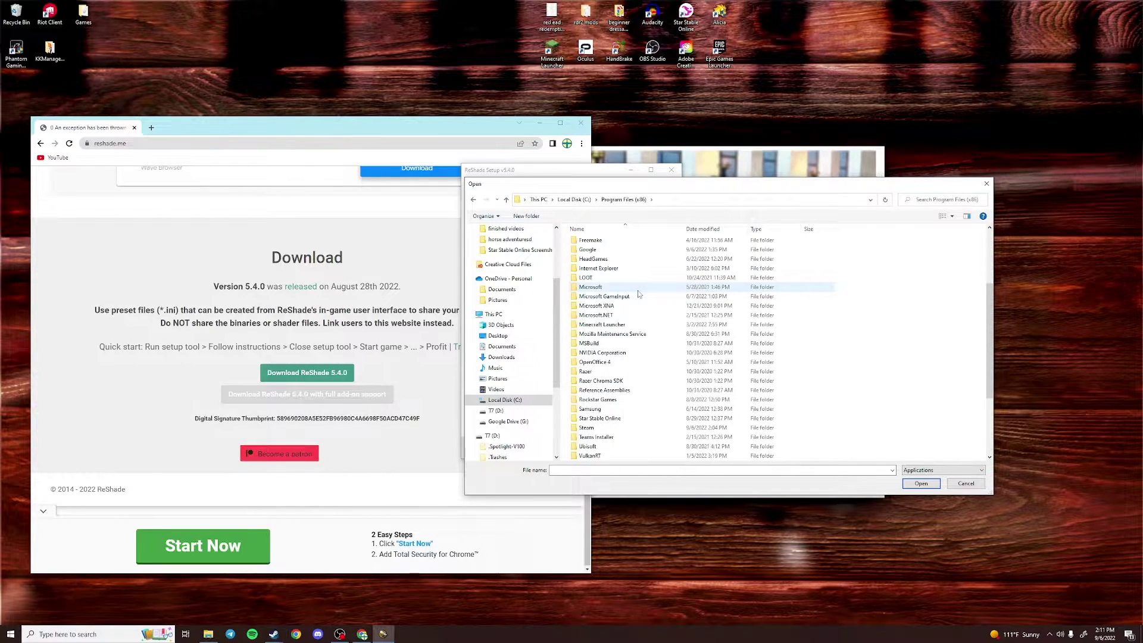
{"action": "double_click", "coordinate": [610, 420]}
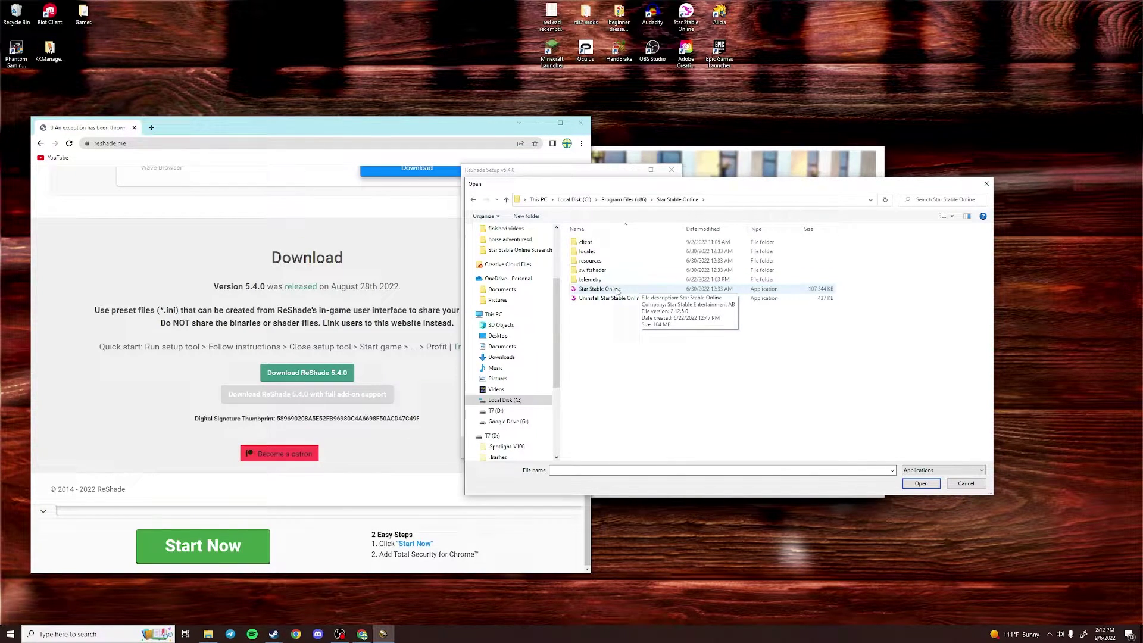
- Choose the SSOClient application in the client folder as the ReShade target and continue the setup
{"action": "left_click", "coordinate": [635, 243]}
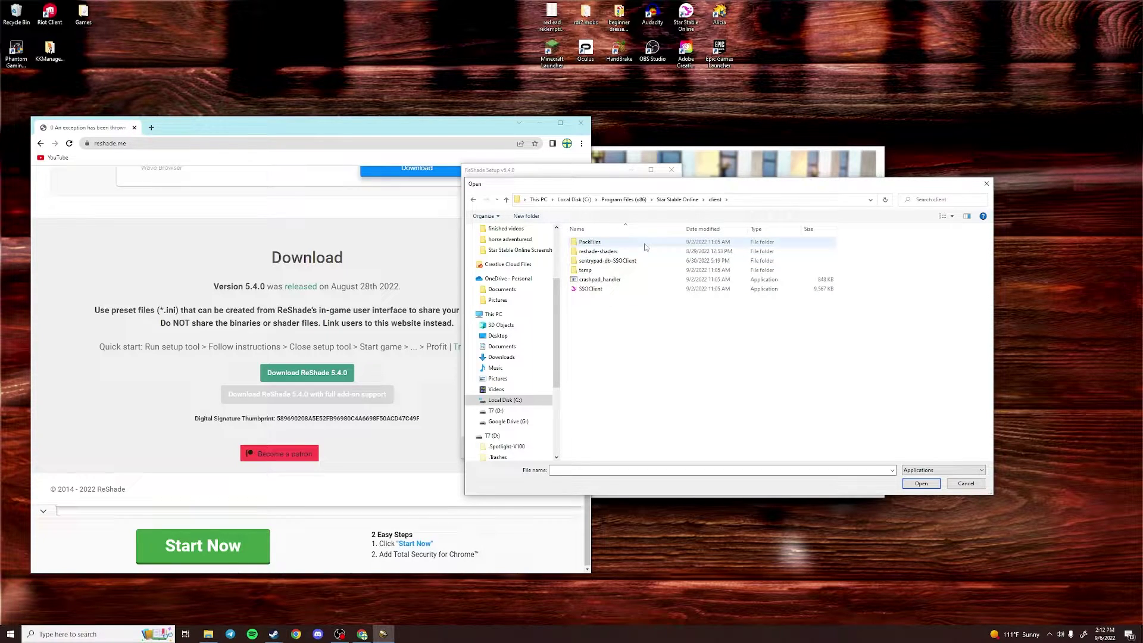
{"action": "left_click", "coordinate": [625, 370]}
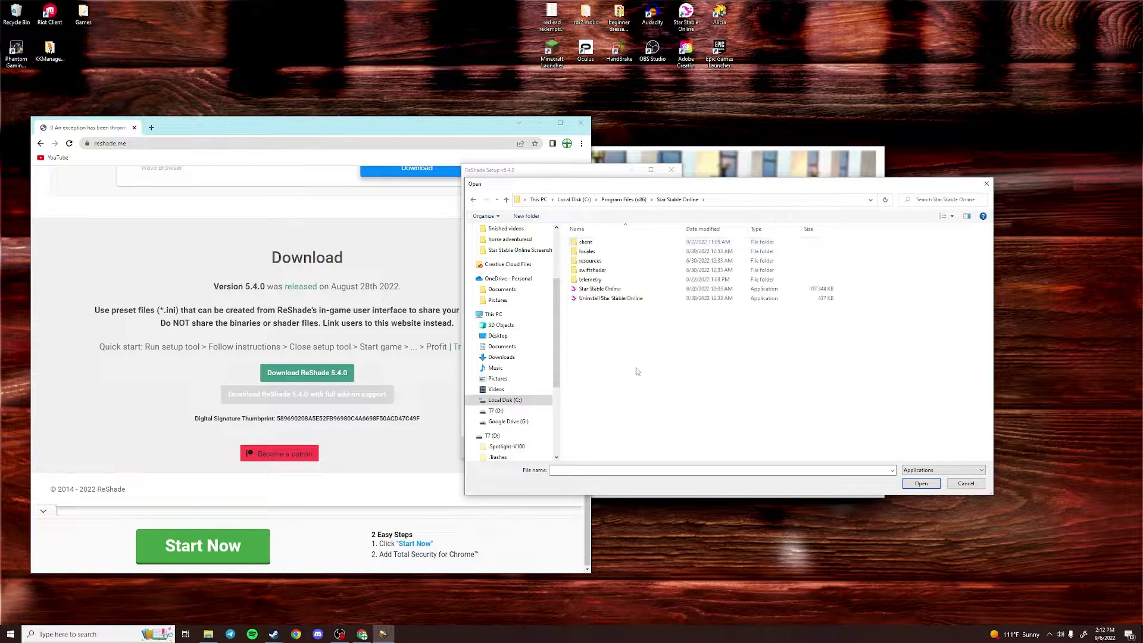
{"action": "double_click", "coordinate": [607, 242]}
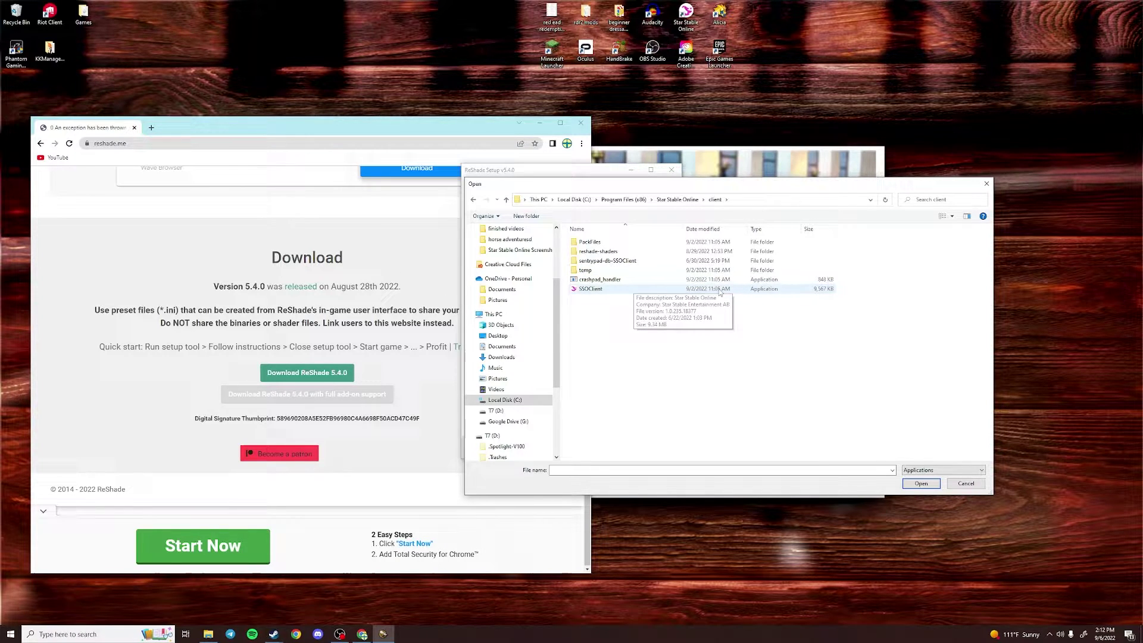
{"action": "left_click", "coordinate": [666, 291]}
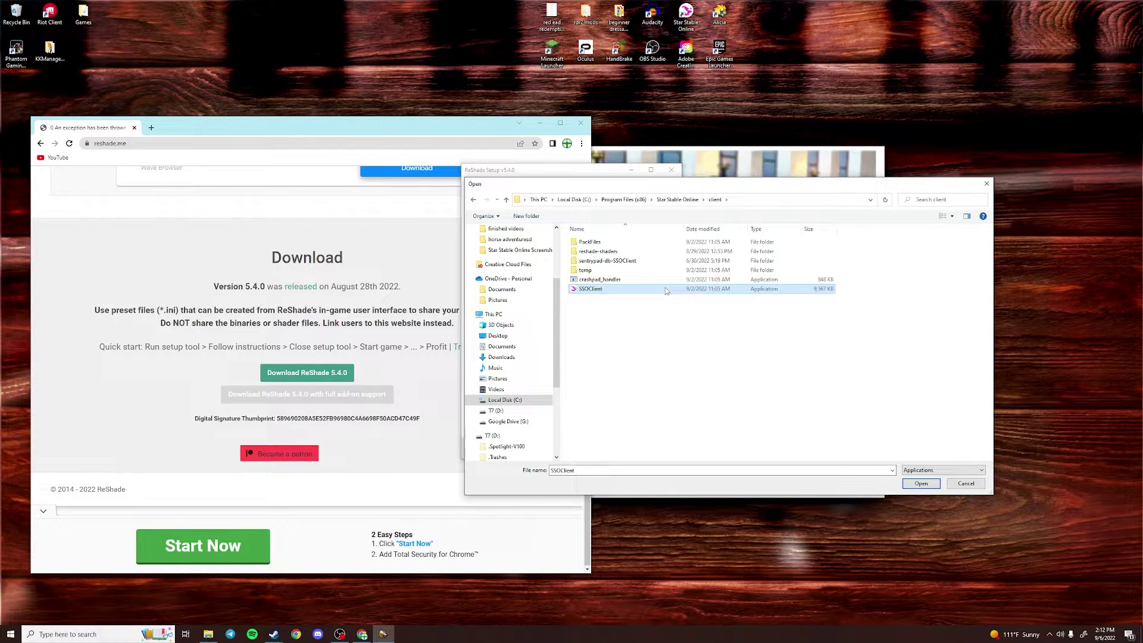
{"action": "left_click", "coordinate": [920, 485]}
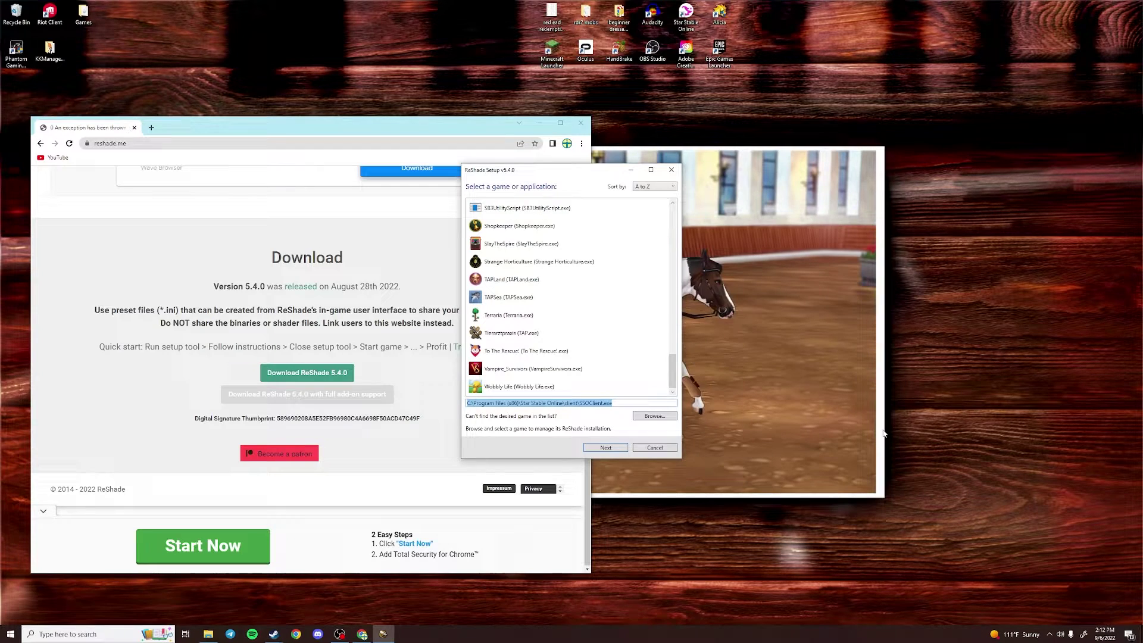
{"action": "left_click", "coordinate": [605, 448]}
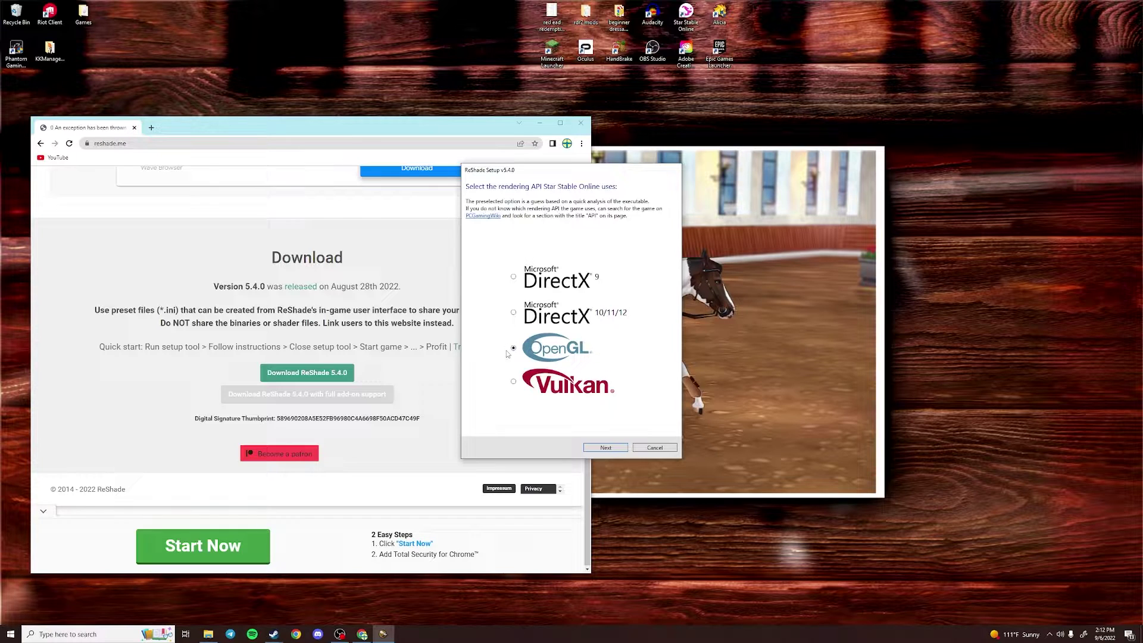
- Continue the setup with the OpenGL rendering API, the Modify operation and the preset file "all the time play.ini"
{"action": "left_click", "coordinate": [615, 449]}
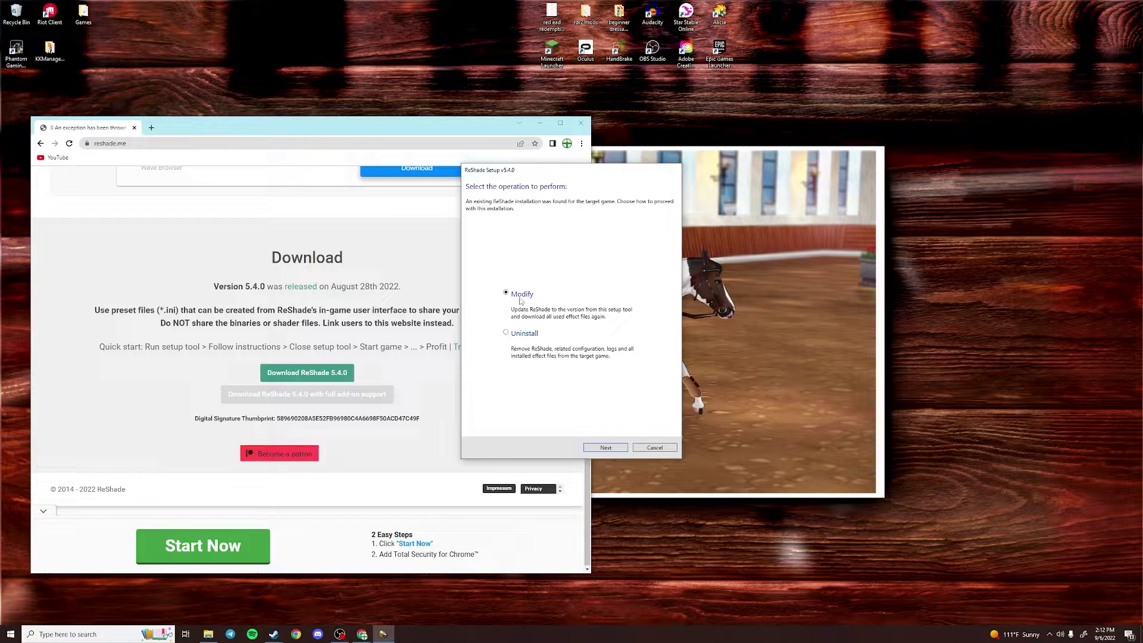
{"action": "left_click", "coordinate": [606, 447]}
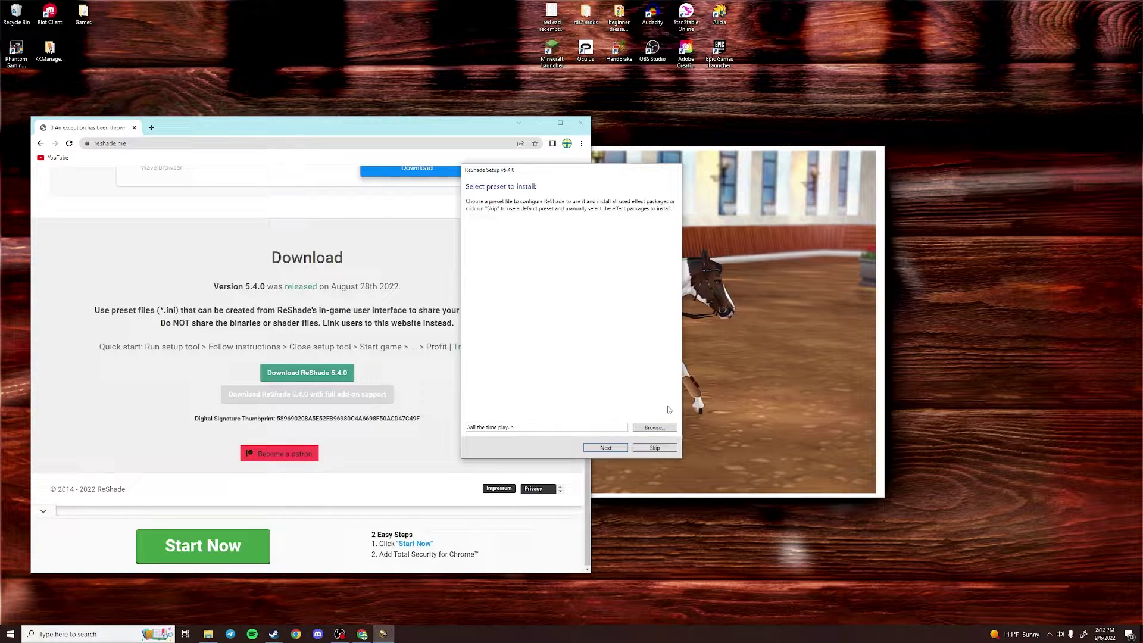
{"action": "left_click", "coordinate": [605, 447]}
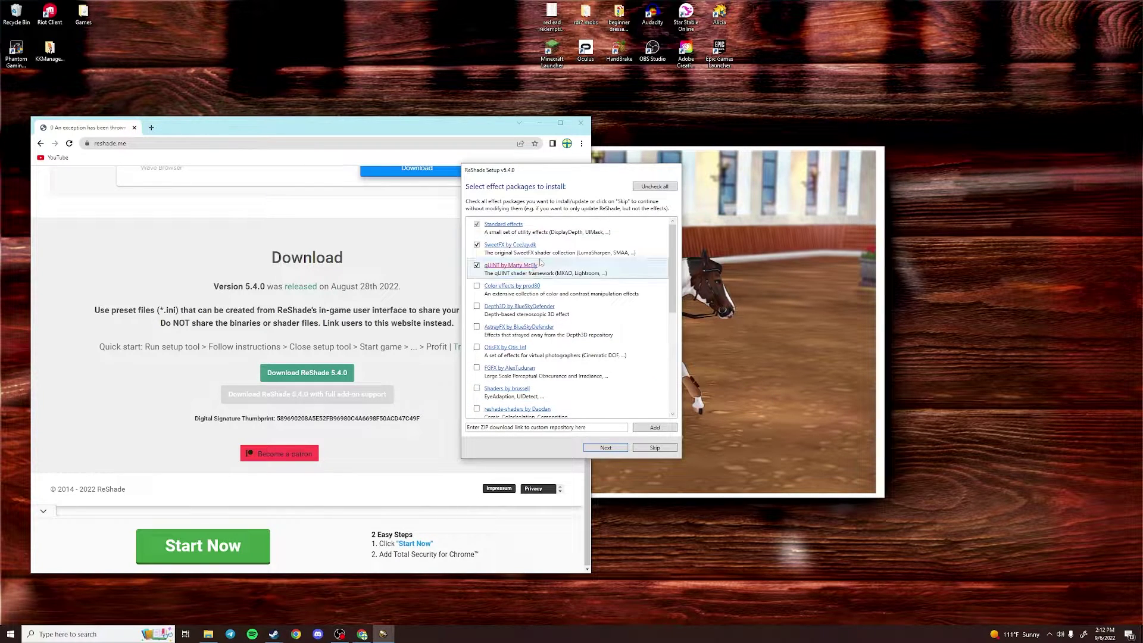
- Include all effect packages in the installation, install them and finish the ReShade setup
{"action": "left_click", "coordinate": [655, 187]}
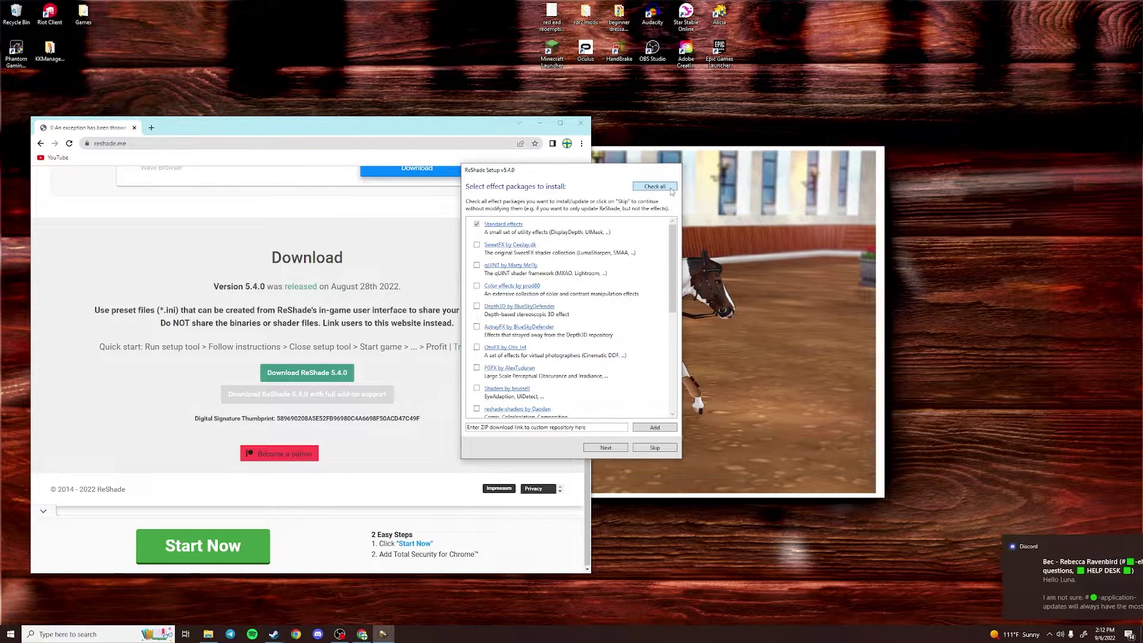
{"action": "left_click", "coordinate": [671, 189]}
{"action": "left_click_drag", "start_coordinate": [672, 245], "coordinate": [668, 360]}
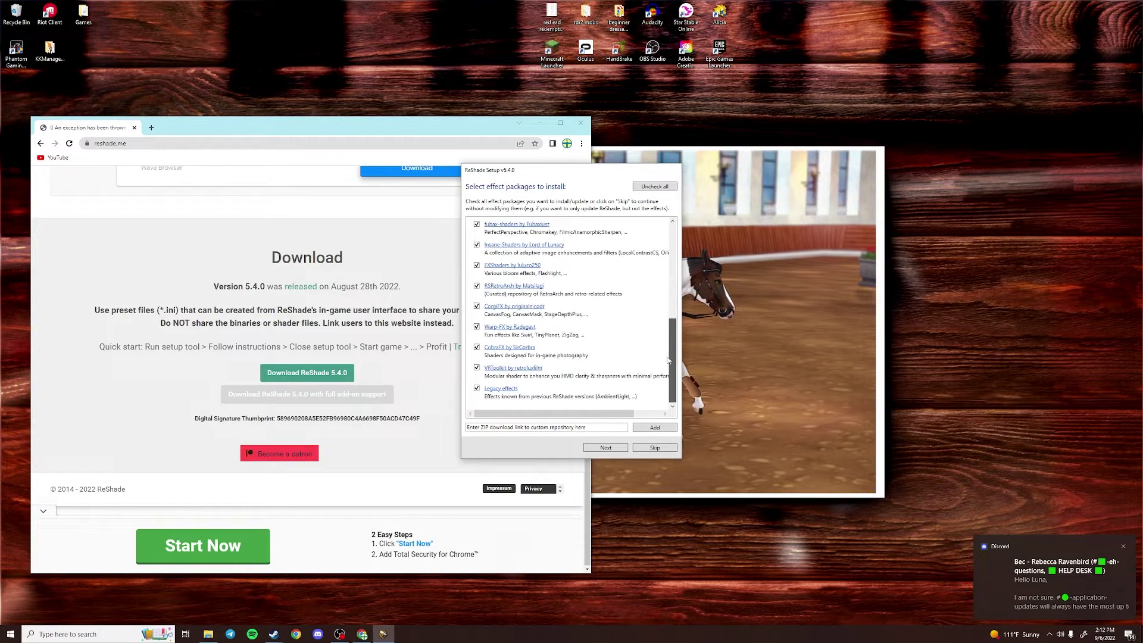
{"action": "scroll", "coordinate": [649, 381], "scroll_direction": "up", "scroll_amount": 5}
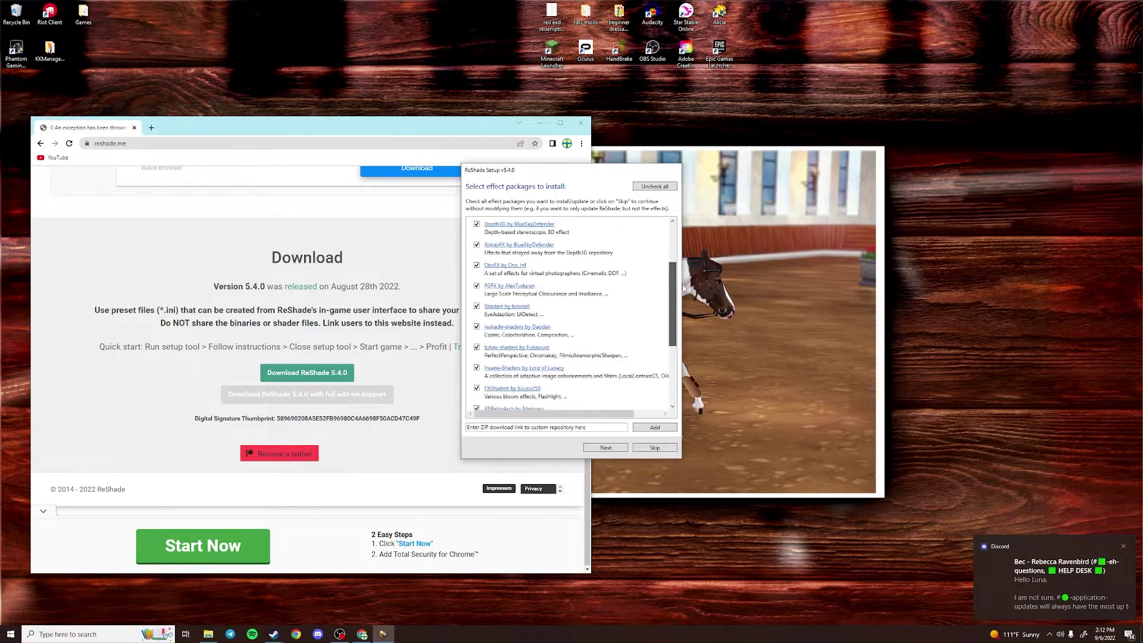
{"action": "left_click", "coordinate": [606, 448]}
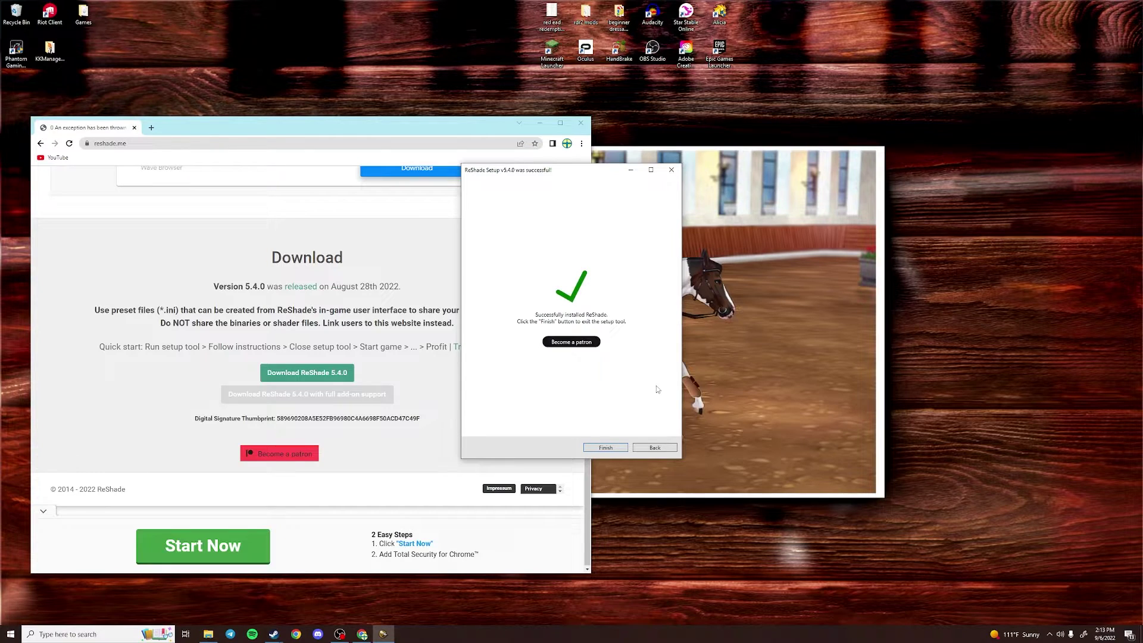
{"action": "left_click", "coordinate": [616, 447]}
- Minimize the browser and launch Star Stable Online from the desktop
{"action": "left_click", "coordinate": [541, 123]}
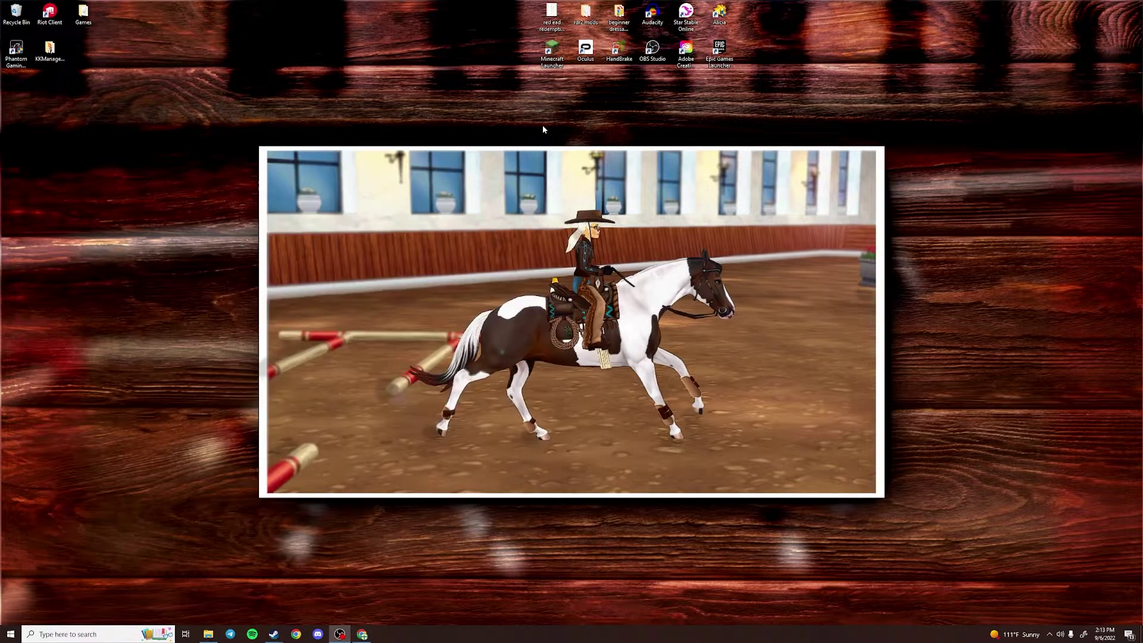
{"action": "double_click", "coordinate": [686, 13]}
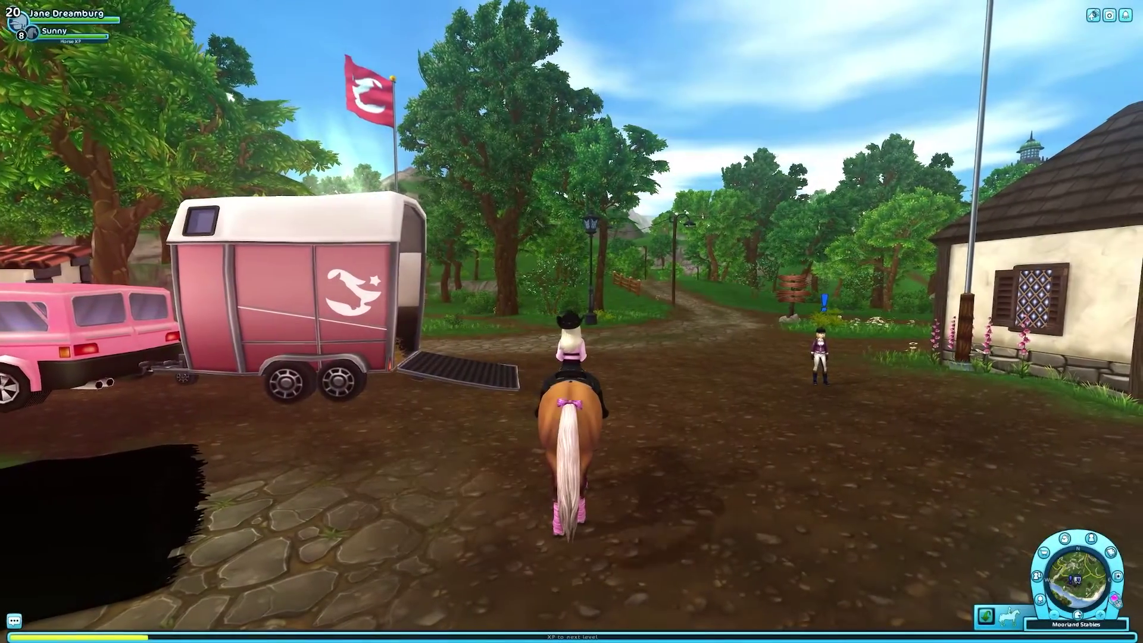
- Open the ReShade overlay in the game and filter the effects list by "amb"
{"action": "key", "text": "Home"}
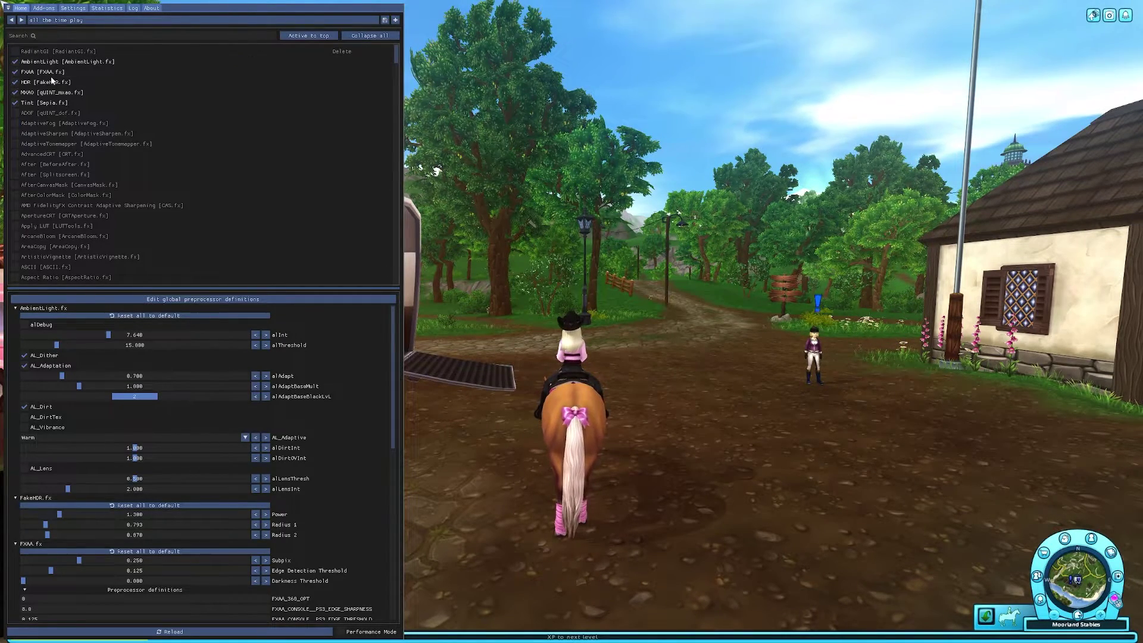
{"action": "left_click", "coordinate": [64, 37]}
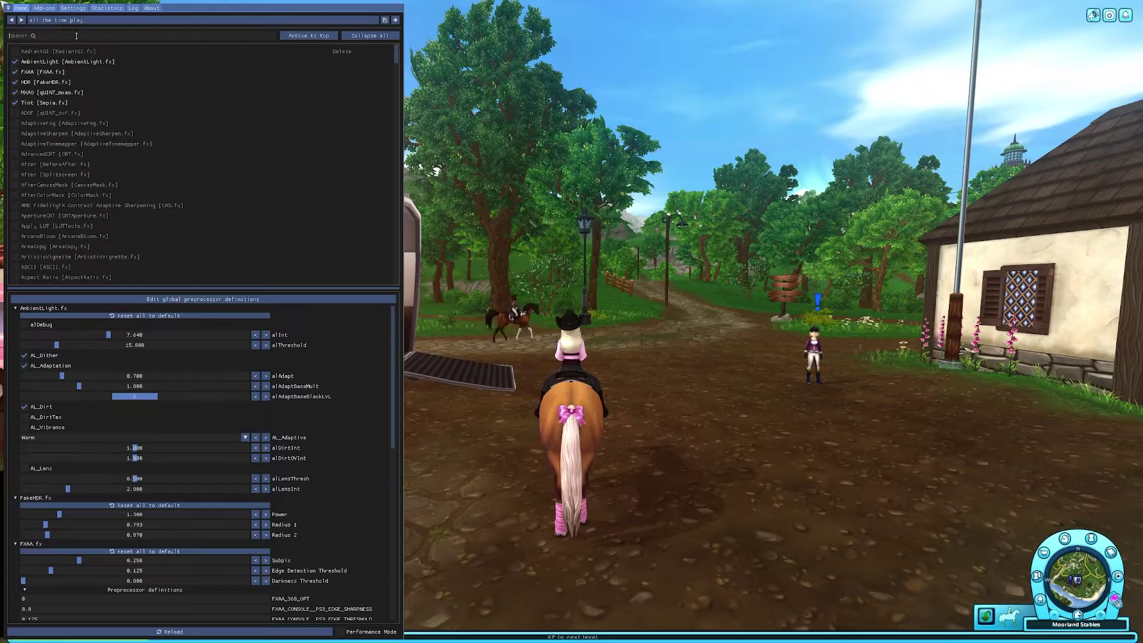
{"action": "type", "text": "ambi"}
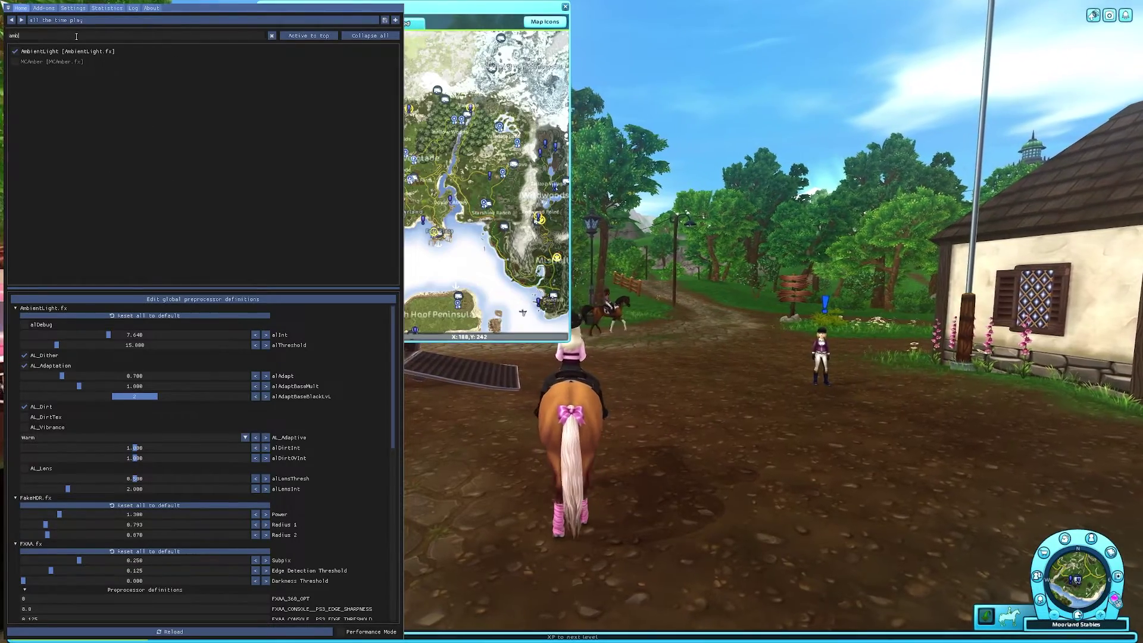
- Clear the search filter so the effects list is complete again
{"action": "key", "text": "BackSpace"}
{"action": "key", "text": "BackSpace"}
{"action": "key", "text": "BackSpace"}
{"action": "key", "text": "BackSpace"}
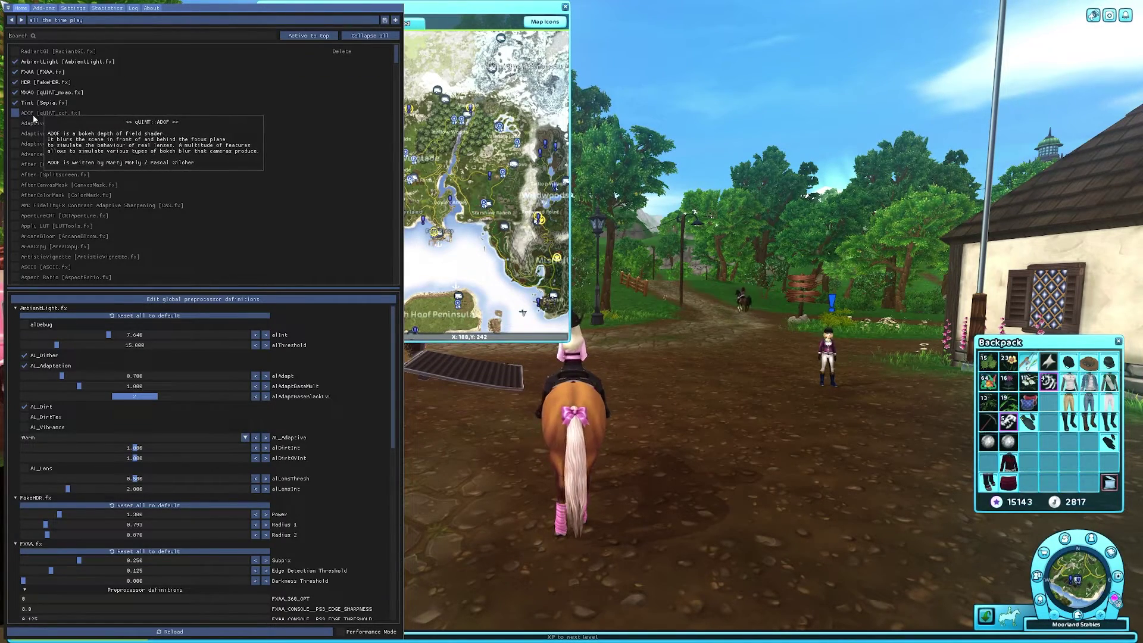
- Enable the ADOF depth of field effect from qUINT_dof.fx to try it on the game scene
{"action": "left_click", "coordinate": [15, 113]}
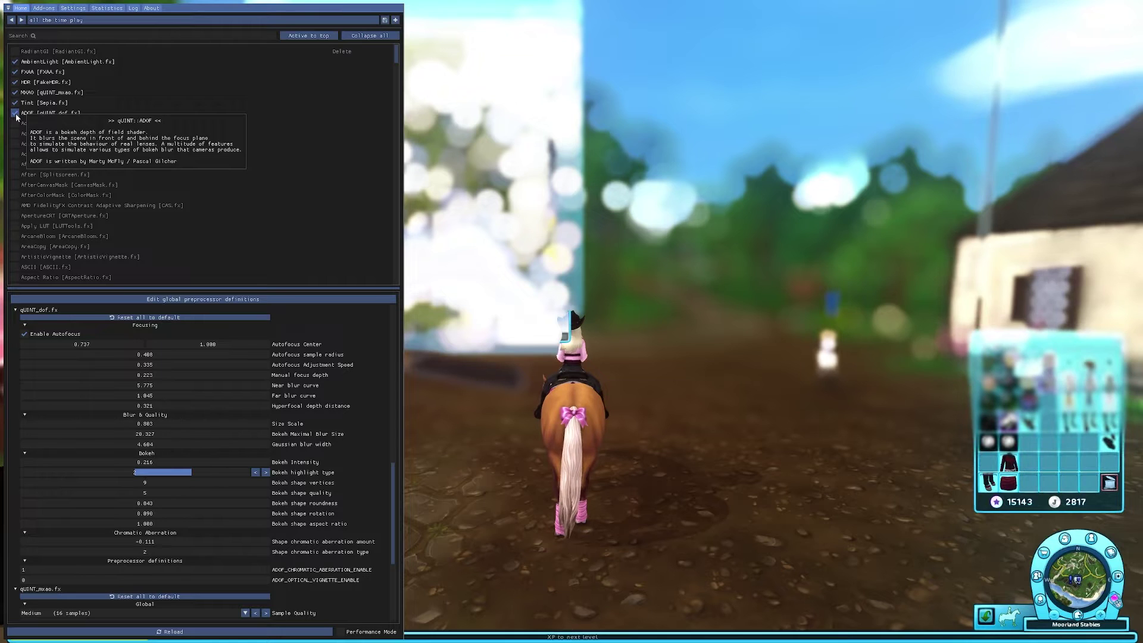
{"action": "key", "text": "Scroll_Lock"}
{"action": "key", "text": "Scroll_Lock"}
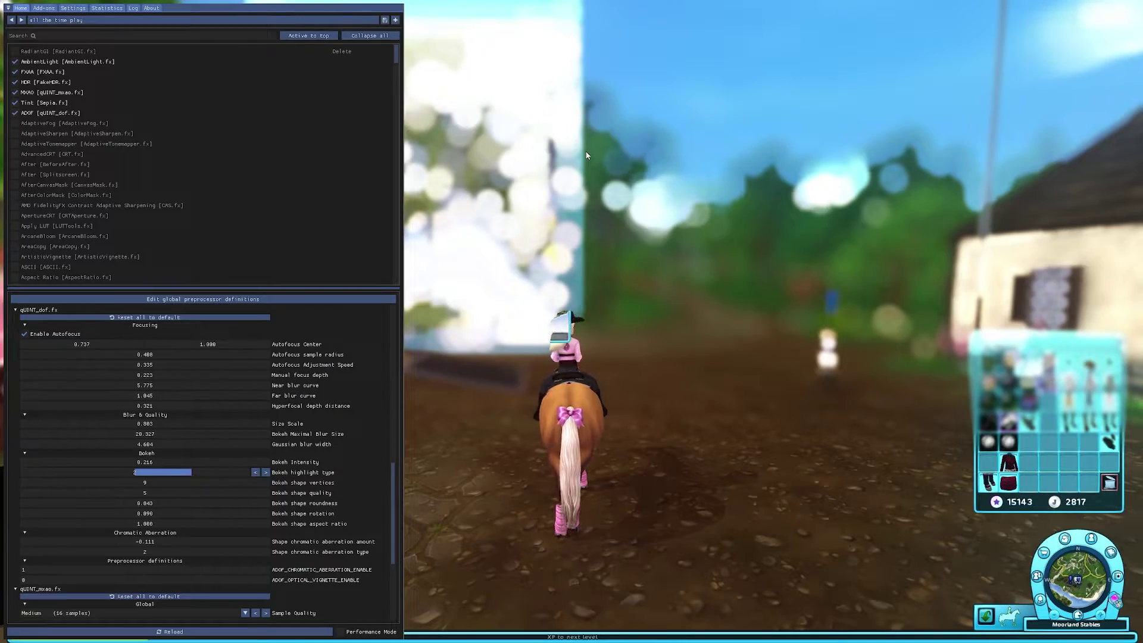
- Close the ReShade overlay and the game map, and examine the background blur around the horse from different angles
{"action": "key", "text": "Home"}
{"action": "key", "text": "m"}
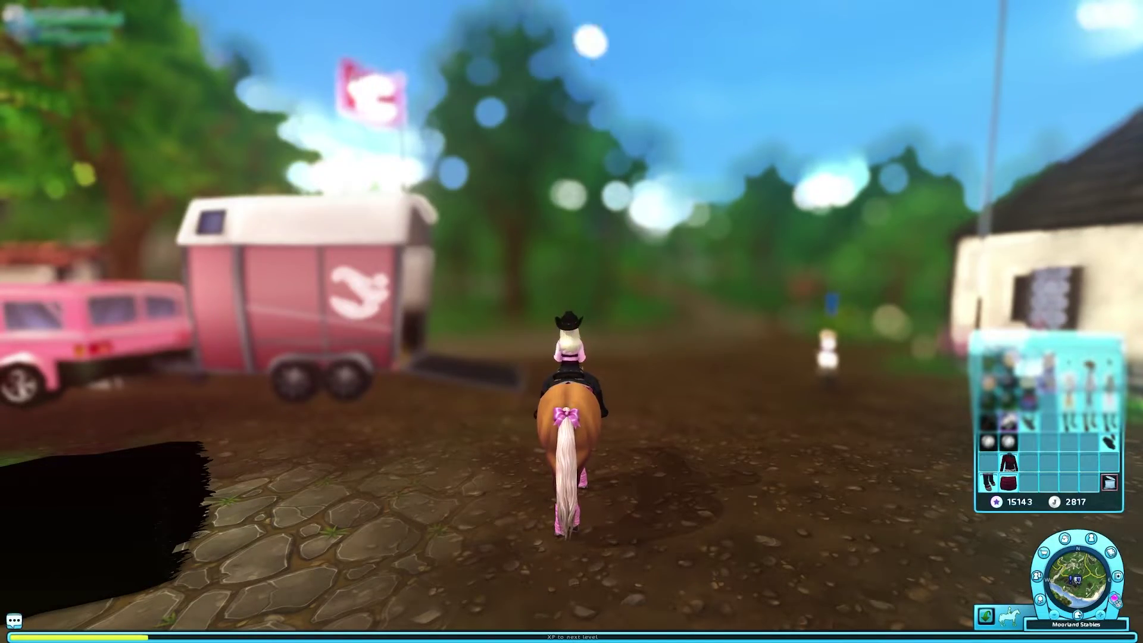
{"action": "left_click_drag", "start_coordinate": [563, 326], "coordinate": [268, 329]}
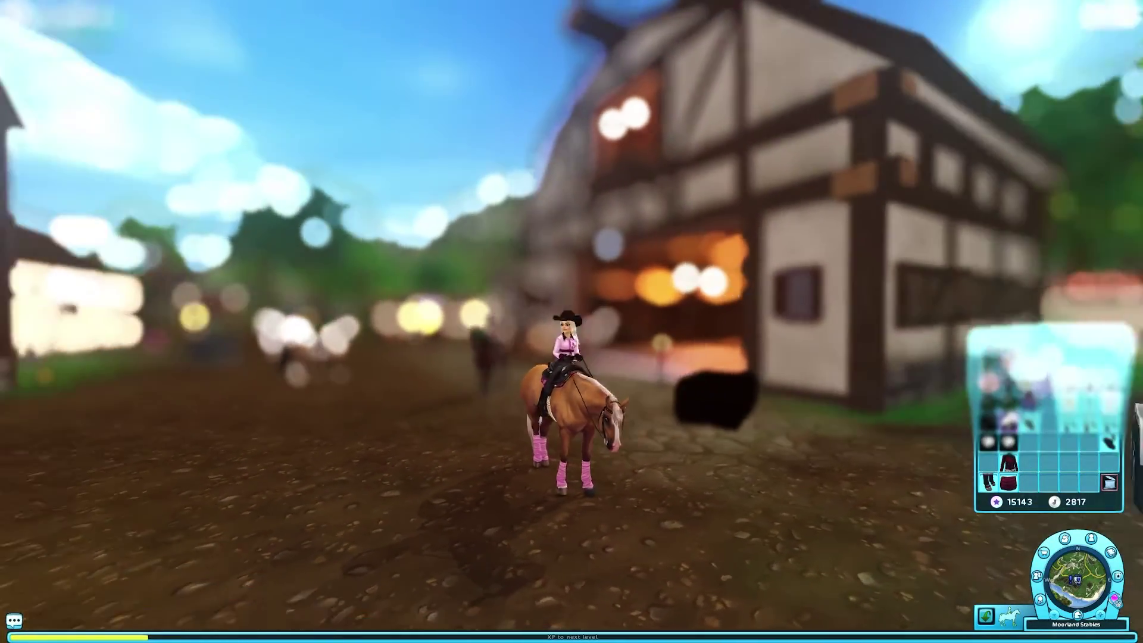
{"action": "key", "text": "w"}
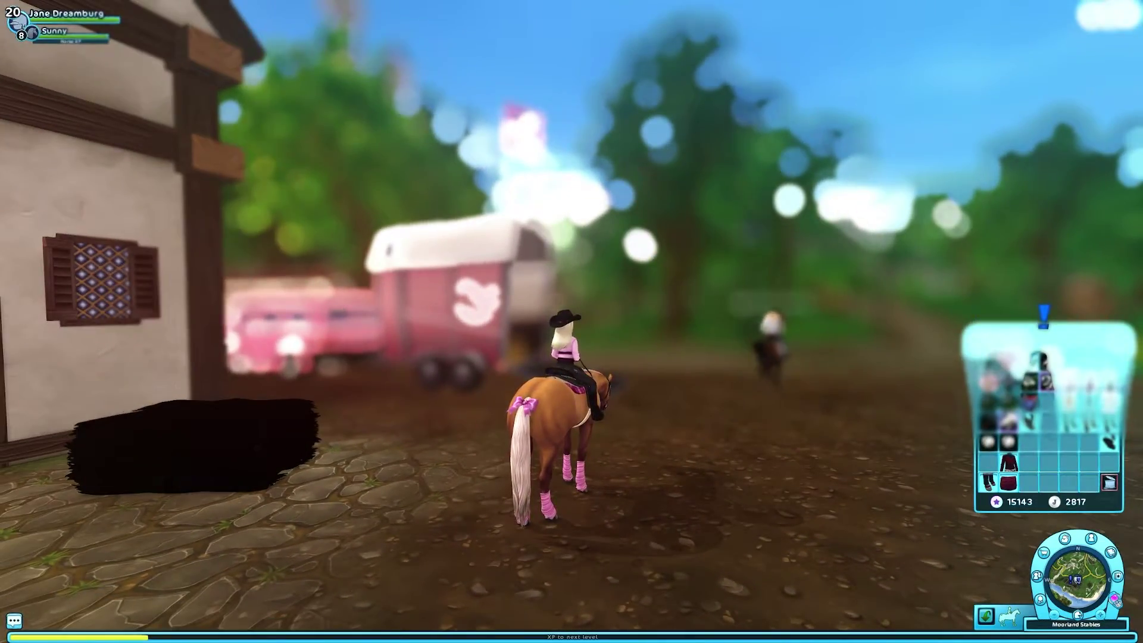
- Disable the ADOF effect in the ReShade overlay, and view the stable scene with the overlay and backpack closed
{"action": "key", "text": "Home"}
{"action": "left_click", "coordinate": [25, 115]}
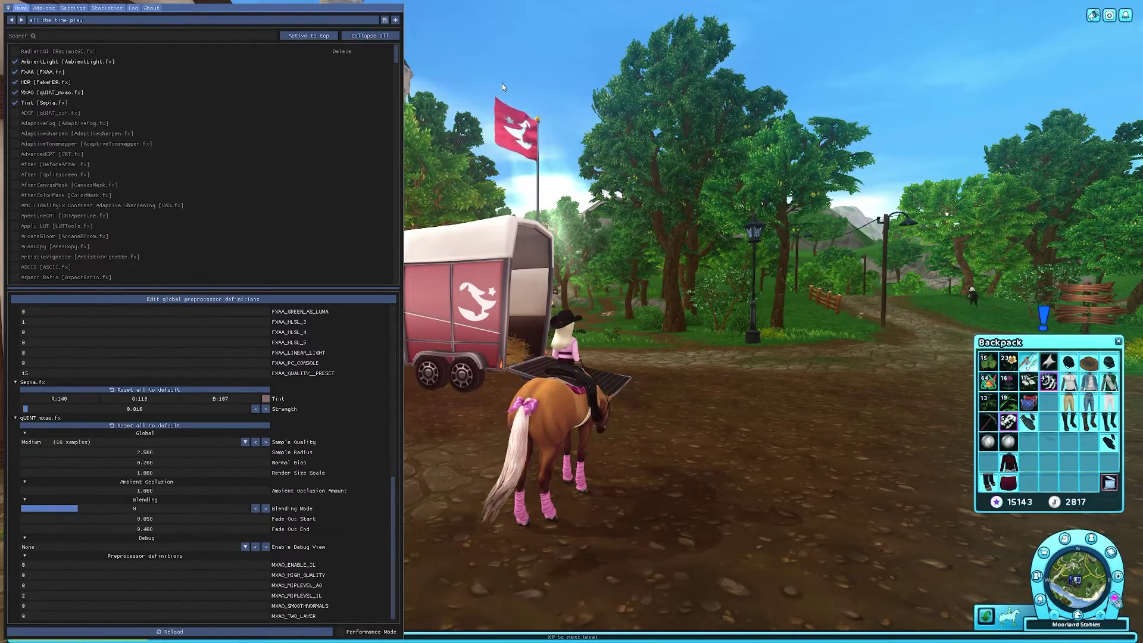
{"action": "key", "text": "Home"}
{"action": "left_click_drag", "start_coordinate": [502, 83], "coordinate": [846, 291]}
{"action": "key", "text": "b"}
{"action": "left_click_drag", "start_coordinate": [895, 341], "coordinate": [880, 341]}
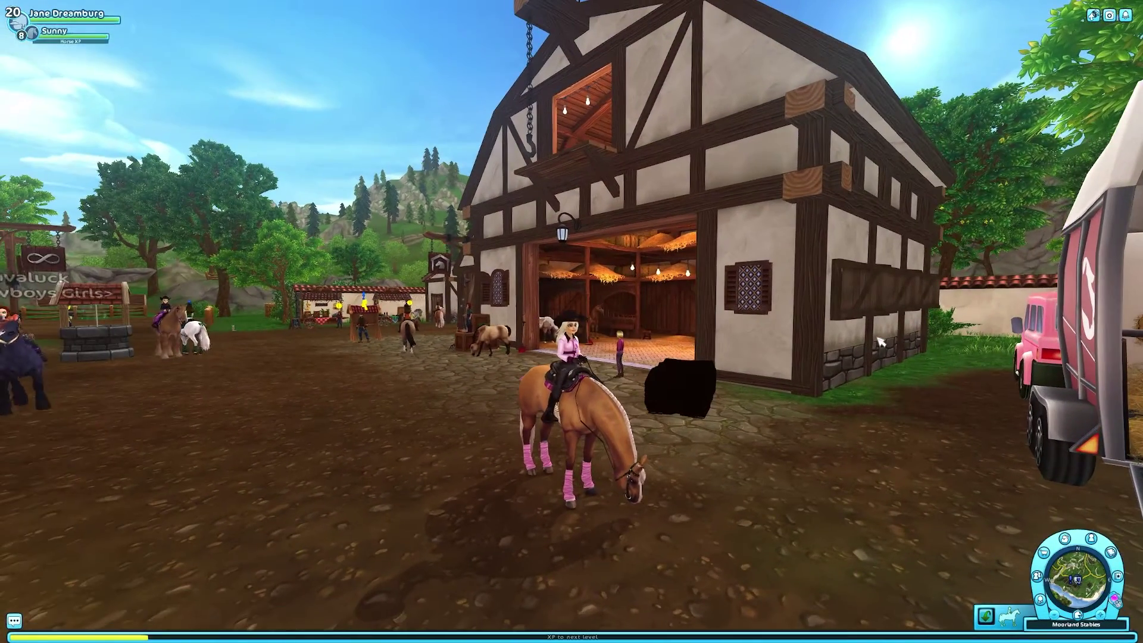